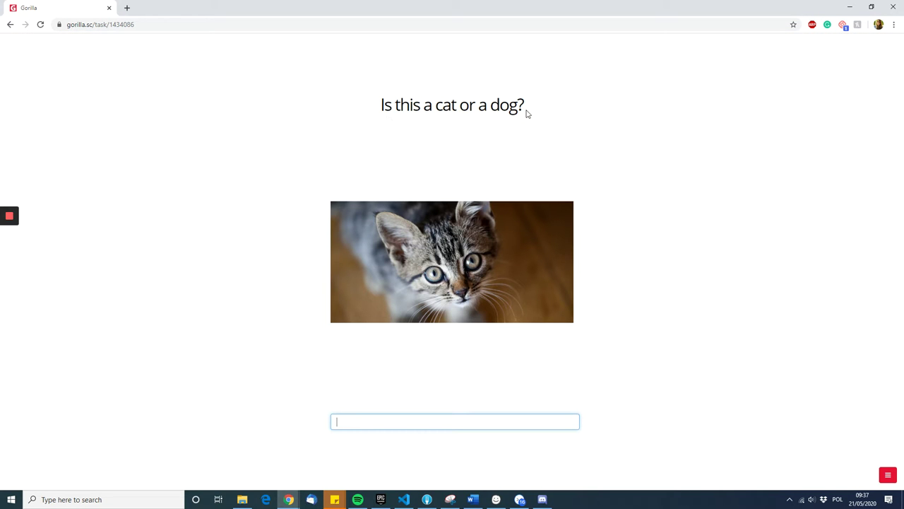
Answer 'cat' correctly in the preview and continue to the dog question
{"action": "type", "text": "cat"}
{"action": "key", "text": "Return"}
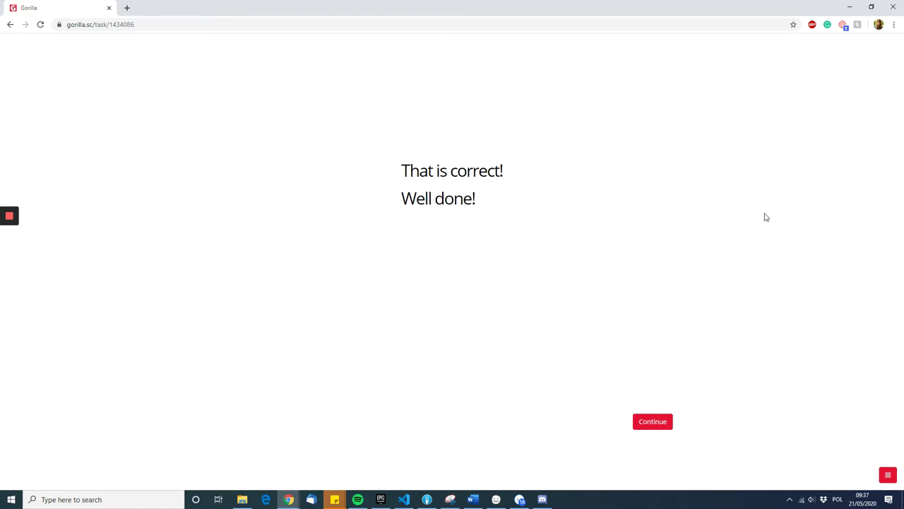
{"action": "left_click", "coordinate": [653, 422]}
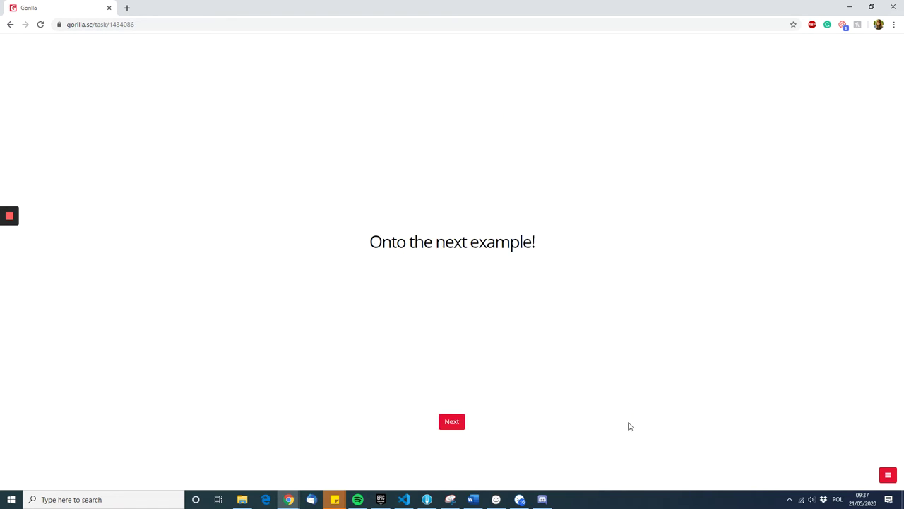
{"action": "left_click", "coordinate": [455, 421]}
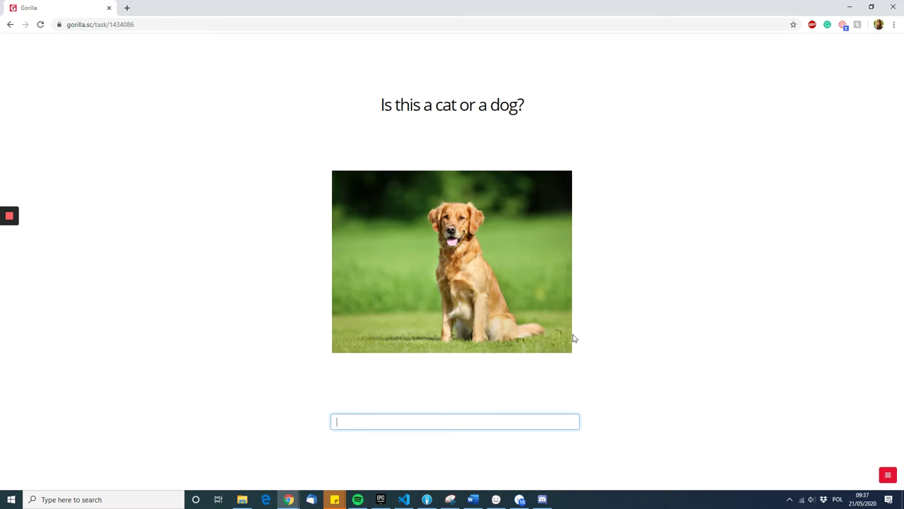
Answer 'dog' correctly, then enter 'dog' for the kitten to trigger the incorrect feedback
{"action": "type", "text": "dog"}
{"action": "key", "text": "Return"}
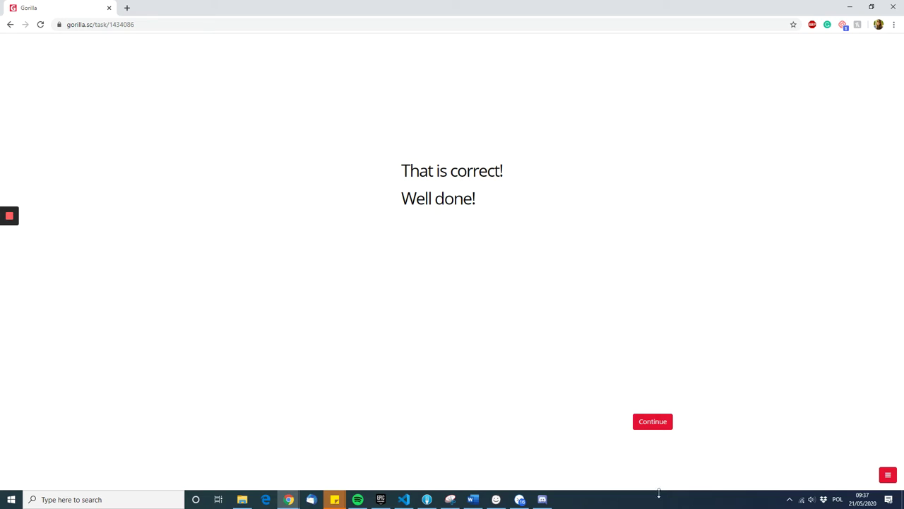
{"action": "left_click", "coordinate": [668, 425]}
{"action": "left_click", "coordinate": [459, 424]}
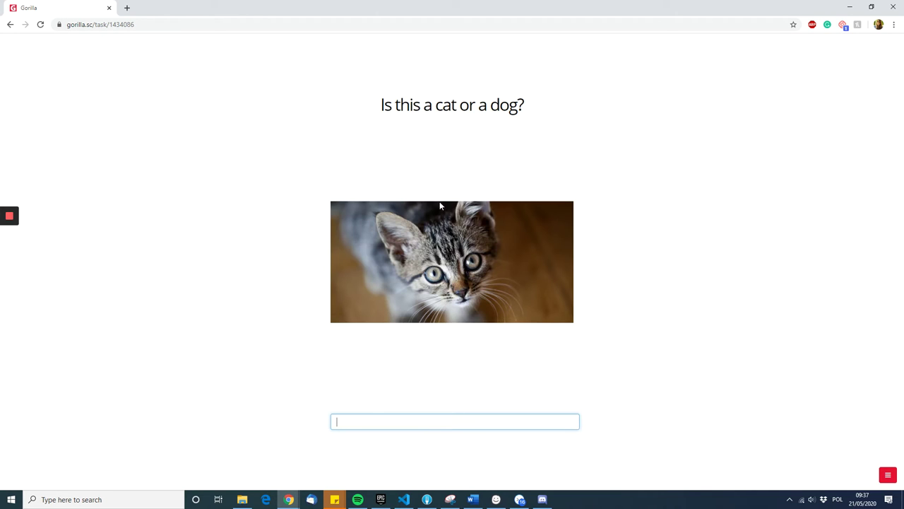
{"action": "type", "text": "dog"}
{"action": "key", "text": "Return"}
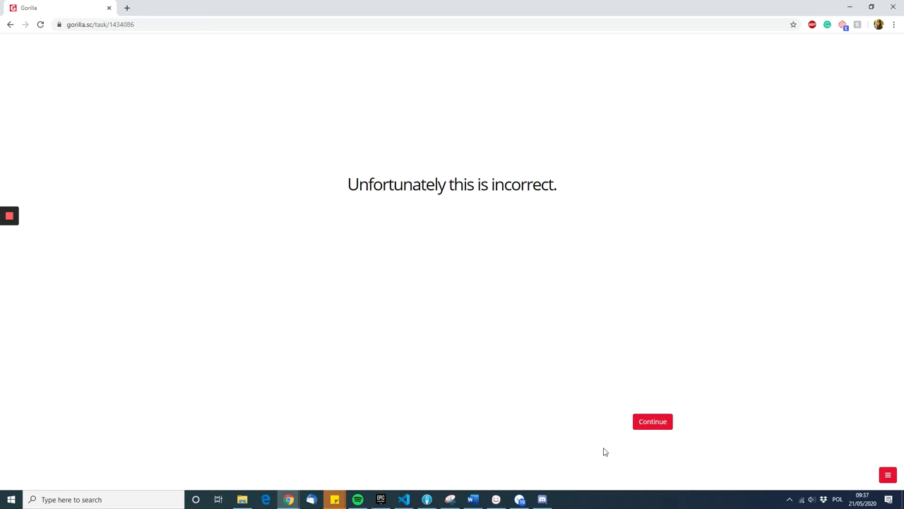
Return from the preview to configuration and view the Task Branching, Correct, Incorrect and Finish screens
{"action": "left_click", "coordinate": [888, 475]}
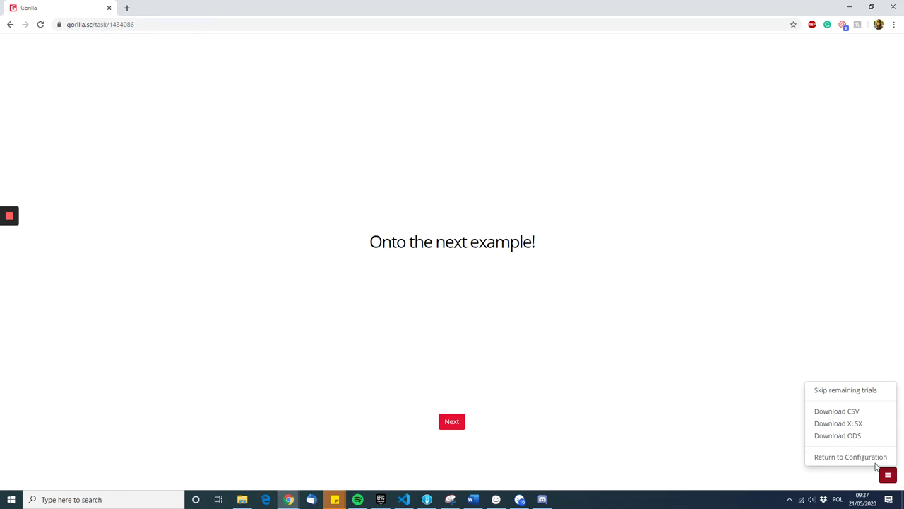
{"action": "left_click", "coordinate": [850, 456]}
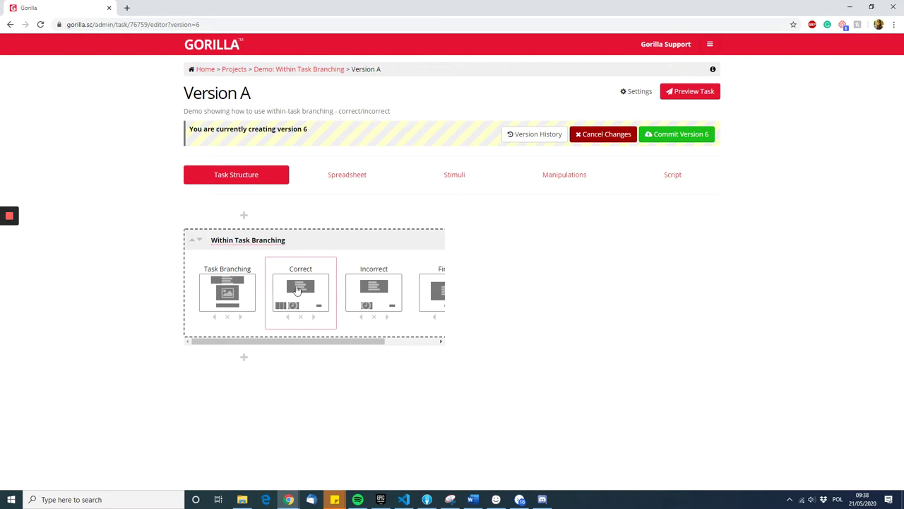
{"action": "left_click", "coordinate": [248, 288]}
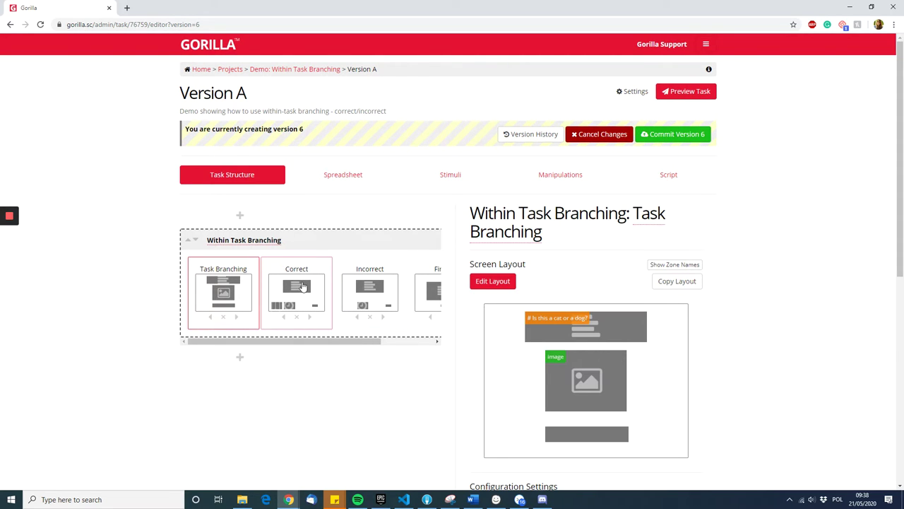
{"action": "left_click", "coordinate": [303, 286]}
{"action": "left_click", "coordinate": [382, 282]}
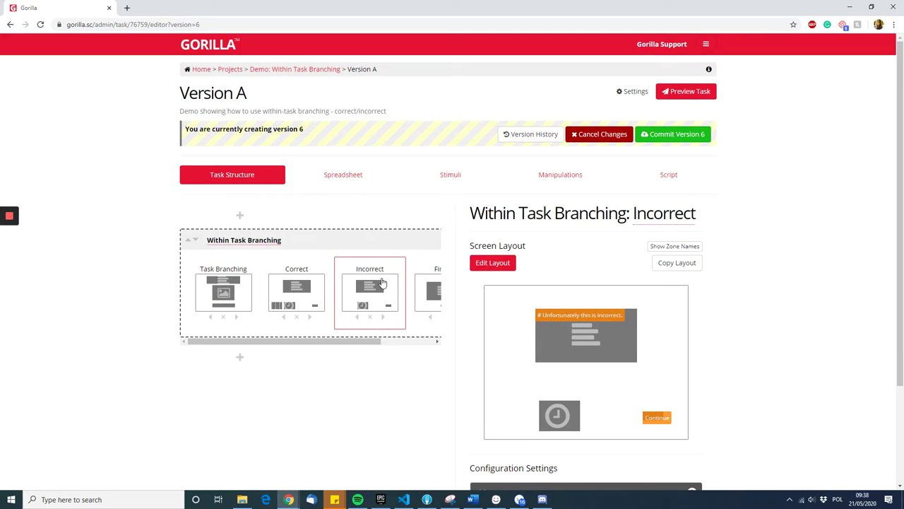
{"action": "left_click", "coordinate": [438, 283]}
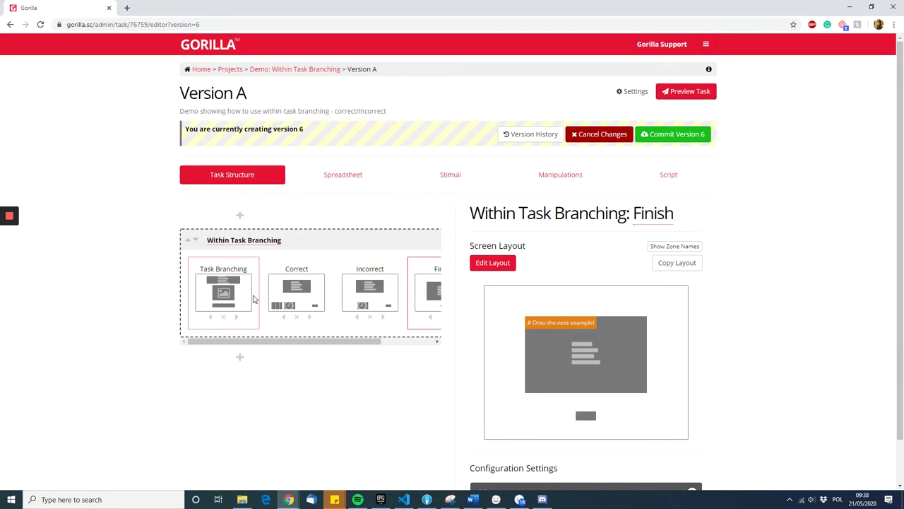
Re-inspect the Task Branching, Correct and Incorrect screen layouts in detail
{"action": "left_click", "coordinate": [255, 299]}
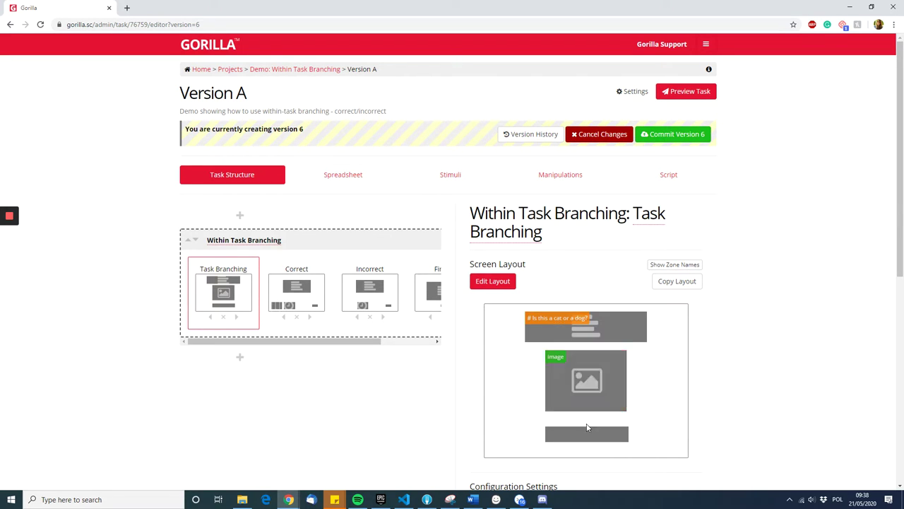
{"action": "left_click", "coordinate": [301, 294]}
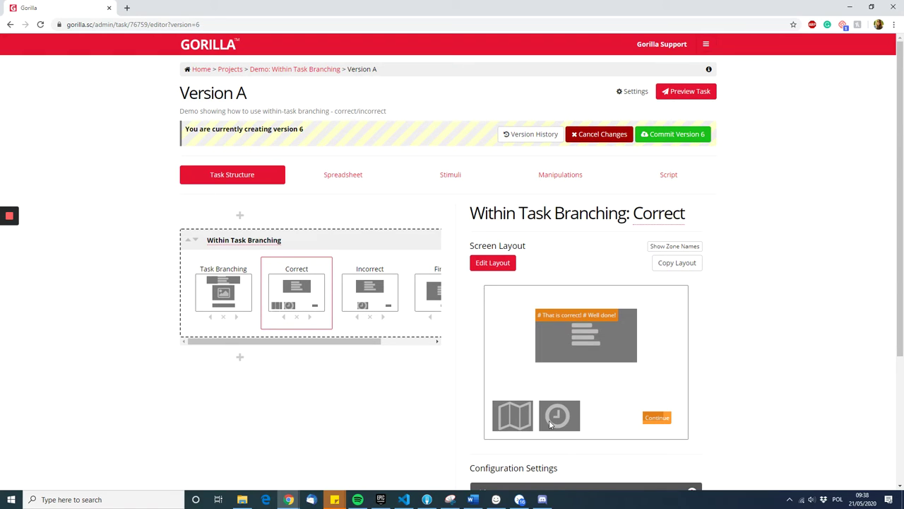
{"action": "left_click", "coordinate": [358, 295]}
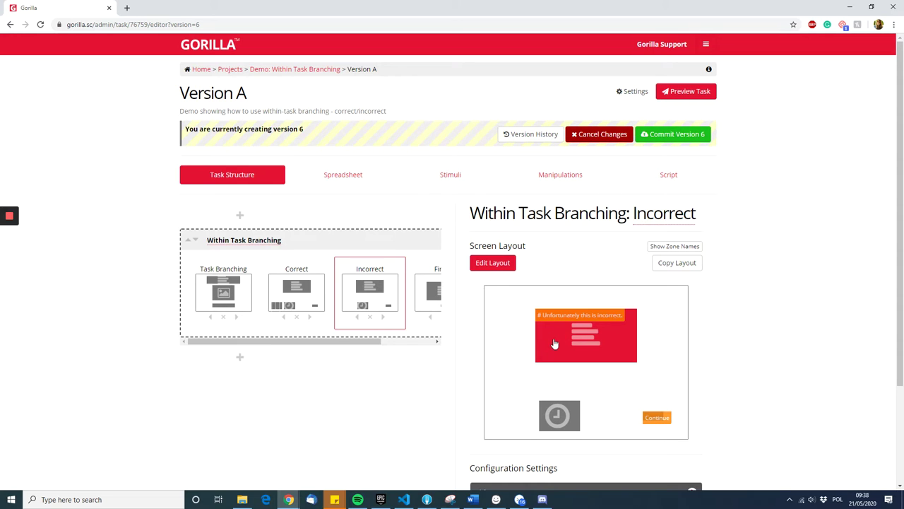
Show the Finish screen with its 'Onto the next example!' heading and Rich Text configuration
{"action": "left_click_drag", "start_coordinate": [332, 342], "coordinate": [379, 340]}
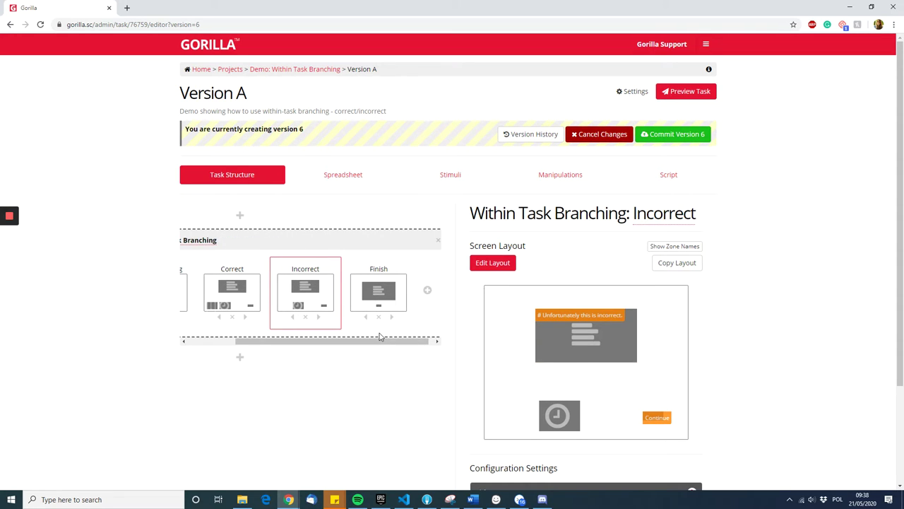
{"action": "left_click", "coordinate": [376, 291]}
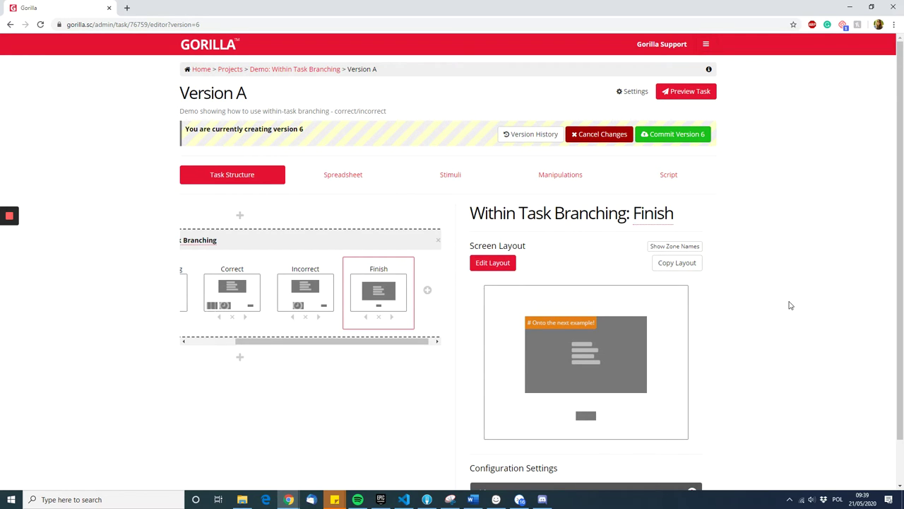
{"action": "scroll", "coordinate": [790, 305], "scroll_direction": "down", "scroll_amount": 1}
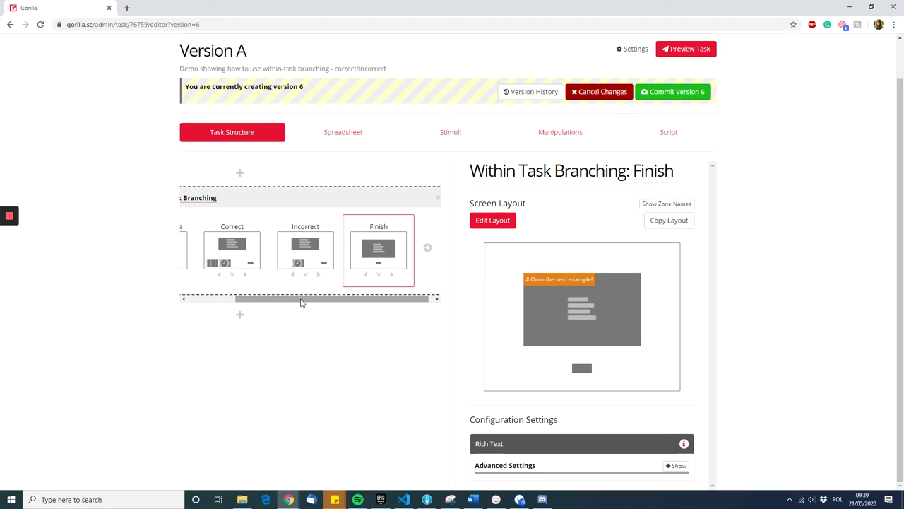
Show the Task Branching screen's Active Response section with sudden death, first-answer-only scoring
{"action": "left_click_drag", "start_coordinate": [300, 302], "coordinate": [252, 312]}
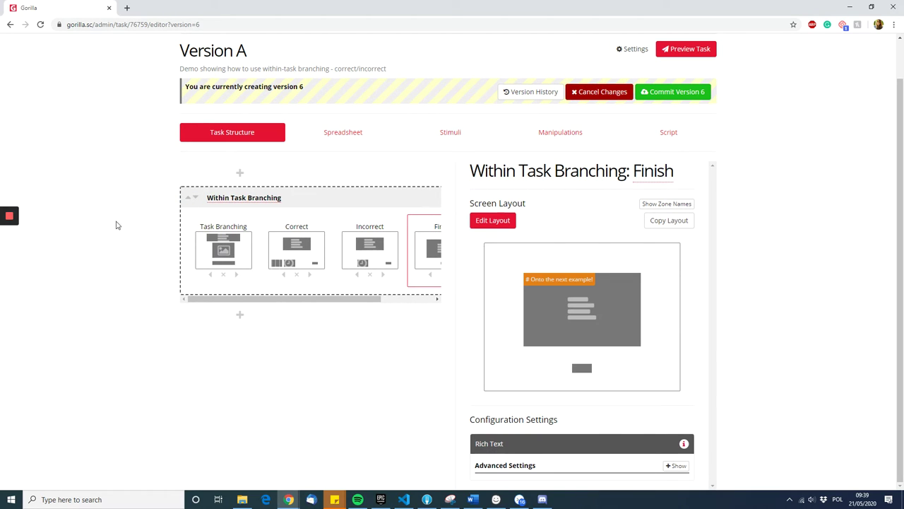
{"action": "left_click", "coordinate": [227, 245]}
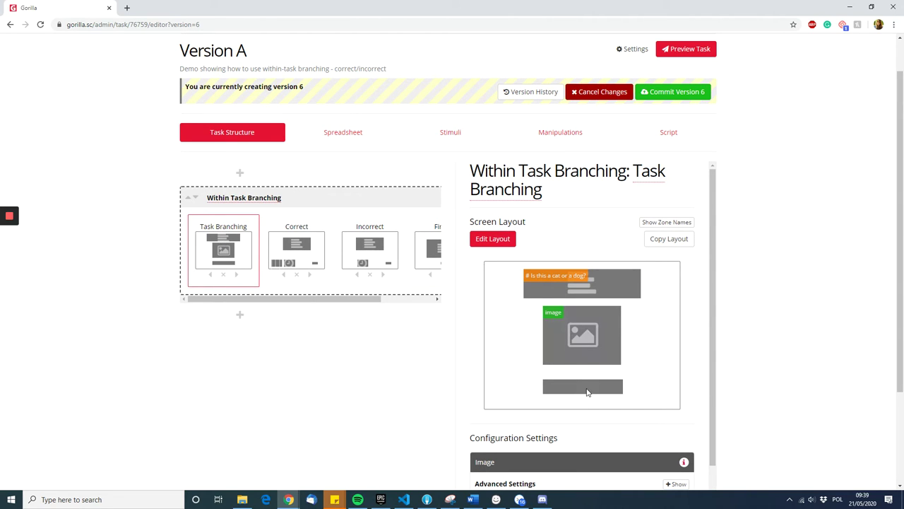
{"action": "scroll", "coordinate": [586, 392], "scroll_direction": "down", "scroll_amount": 1}
{"action": "scroll", "coordinate": [586, 392], "scroll_direction": "down", "scroll_amount": 3}
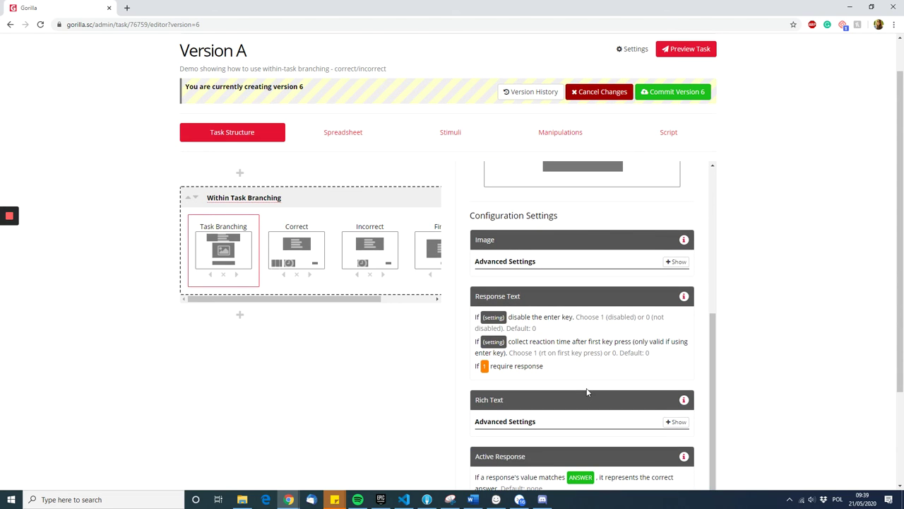
{"action": "scroll", "coordinate": [586, 392], "scroll_direction": "down", "scroll_amount": 2}
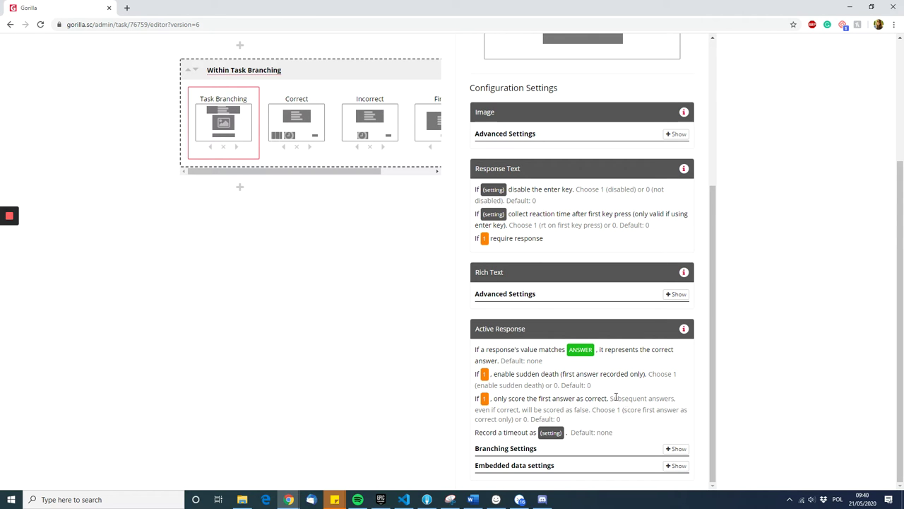
Confirm ANSWER comes from the Spreadsheet, then view the four cat/dog trials in the Spreadsheet tab
{"action": "left_click", "coordinate": [580, 350]}
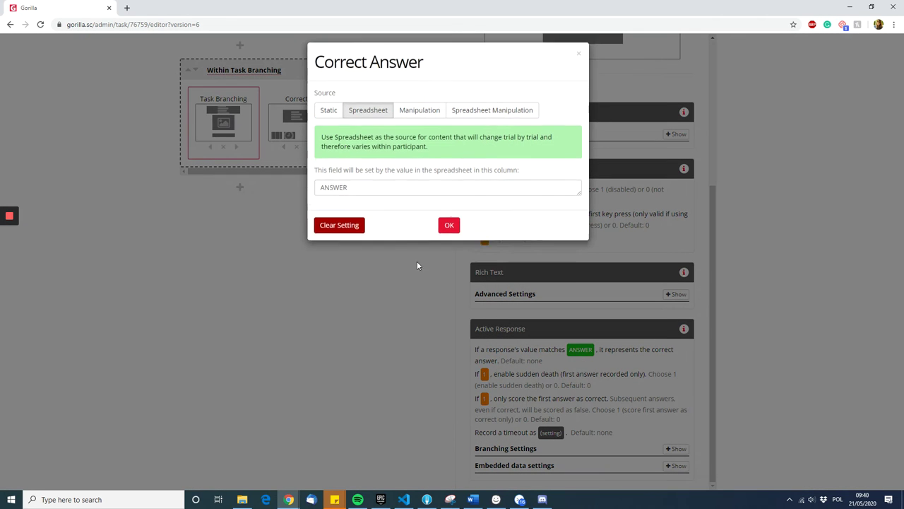
{"action": "left_click", "coordinate": [450, 231]}
{"action": "scroll", "coordinate": [401, 333], "scroll_direction": "up", "scroll_amount": 3}
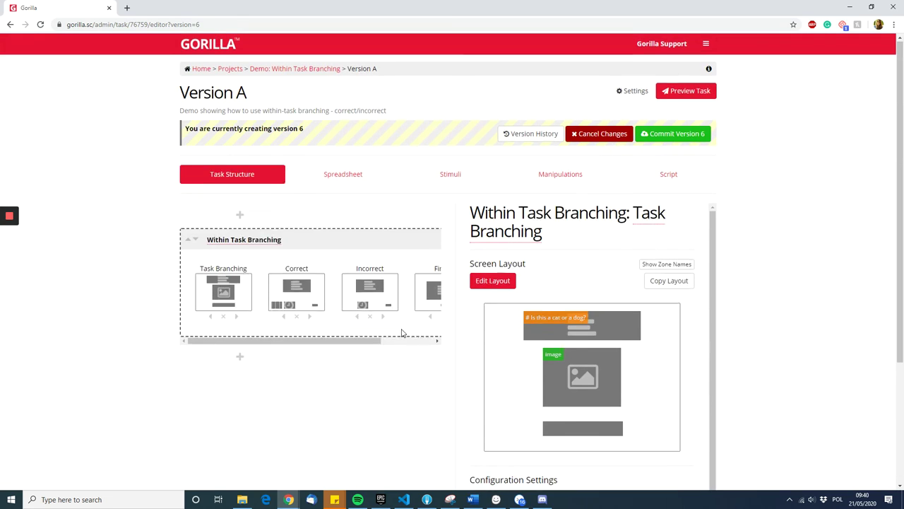
{"action": "left_click", "coordinate": [360, 176]}
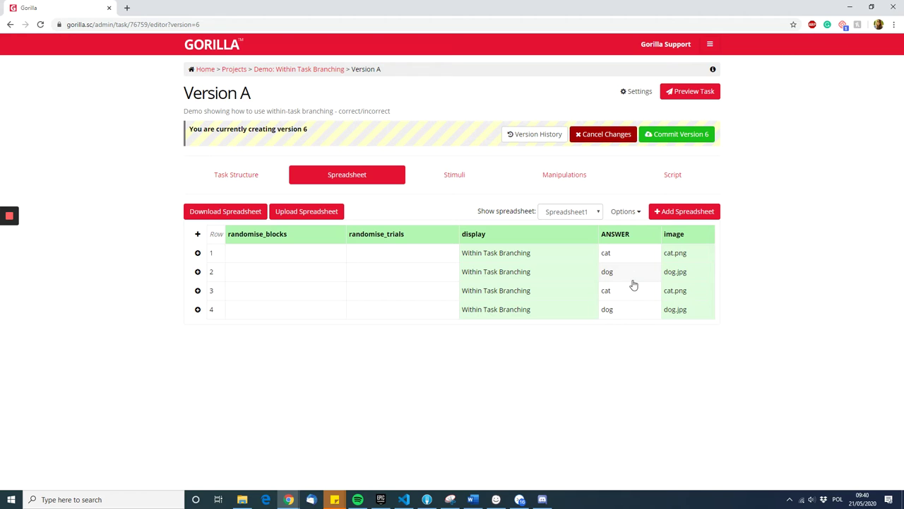
Show Task Branching's branching rows routing correct, incorrect and timeout responses to Correct, Incorrect, Finish
{"action": "left_click", "coordinate": [255, 178]}
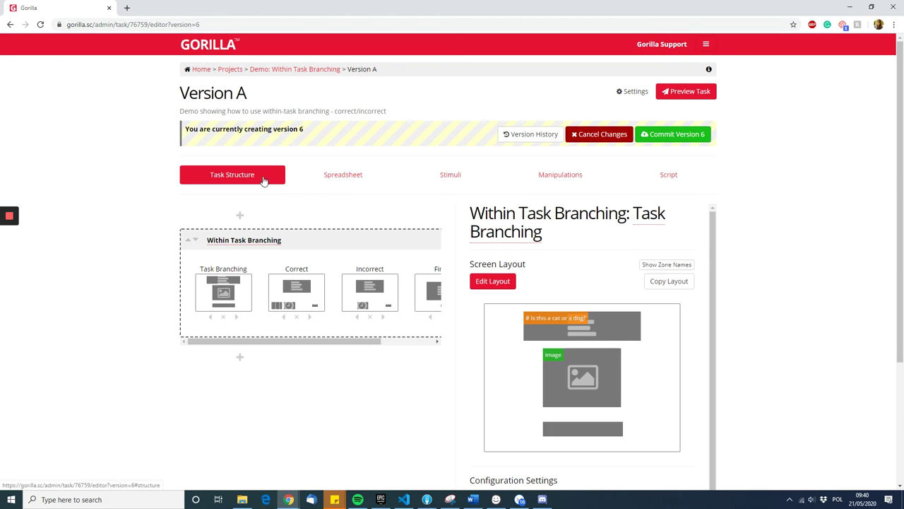
{"action": "scroll", "coordinate": [645, 259], "scroll_direction": "down", "scroll_amount": 3}
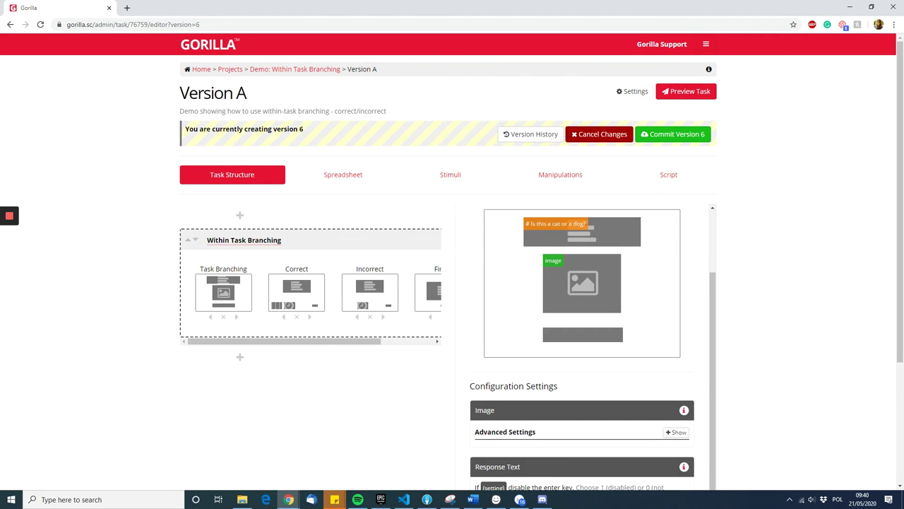
{"action": "scroll", "coordinate": [606, 351], "scroll_direction": "down", "scroll_amount": 3}
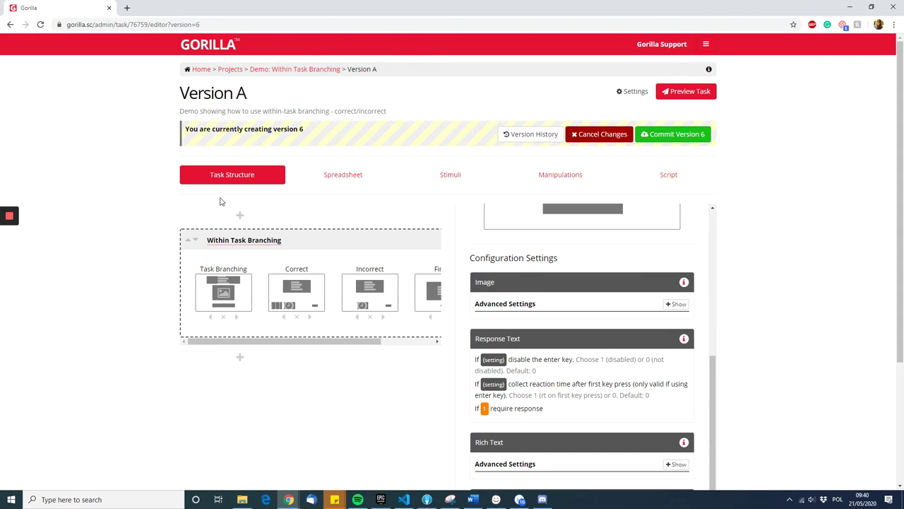
{"action": "scroll", "coordinate": [452, 303], "scroll_direction": "down", "scroll_amount": 3}
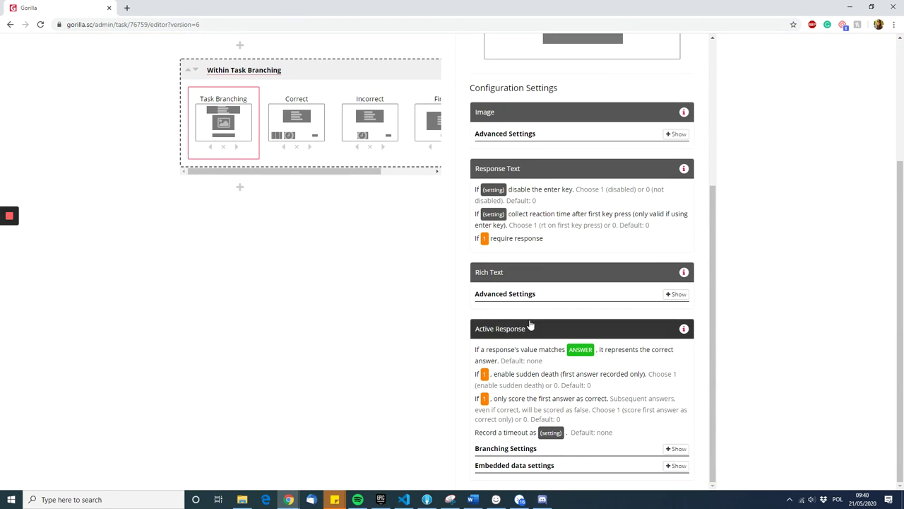
{"action": "left_click", "coordinate": [676, 448]}
{"action": "scroll", "coordinate": [558, 359], "scroll_direction": "down", "scroll_amount": 1}
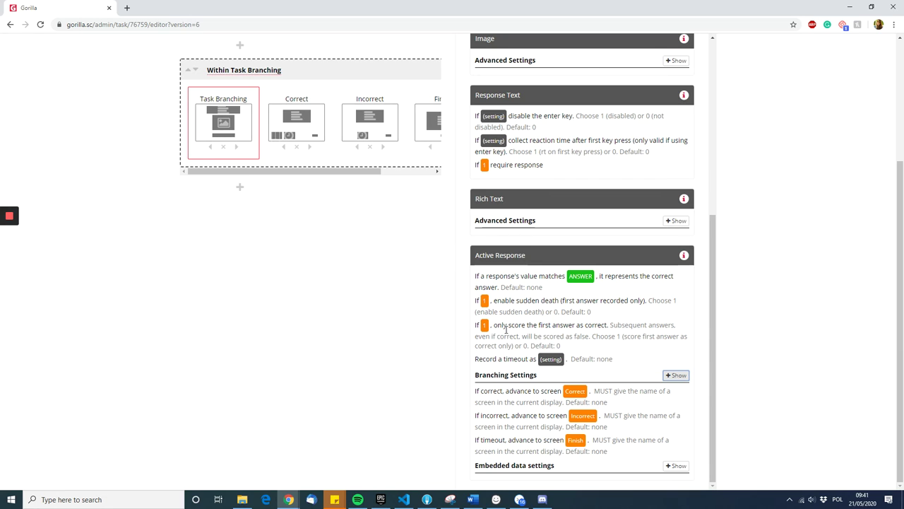
Expand the Task Branching screen's Branching and Embedded data settings for each outcome
{"action": "left_click", "coordinate": [430, 127]}
{"action": "left_click", "coordinate": [224, 254]}
{"action": "scroll", "coordinate": [586, 303], "scroll_direction": "down", "scroll_amount": 2}
{"action": "scroll", "coordinate": [585, 306], "scroll_direction": "down", "scroll_amount": 1}
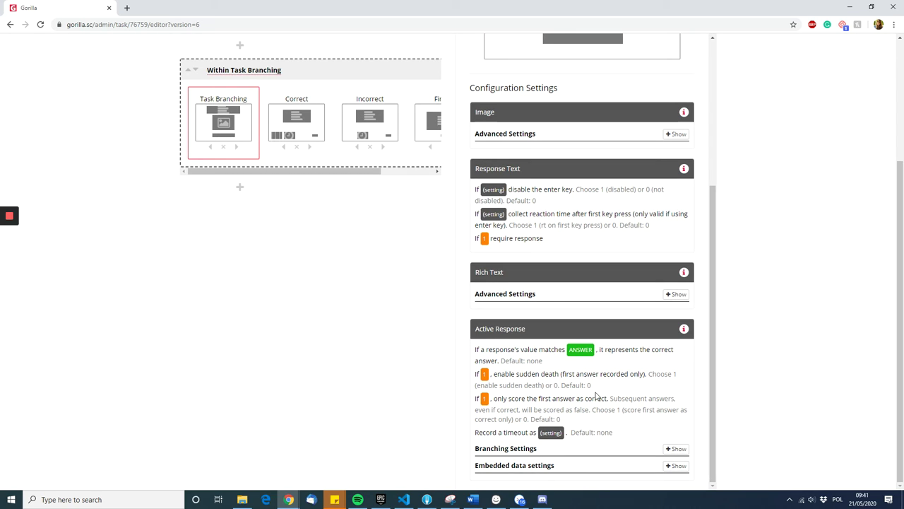
{"action": "left_click", "coordinate": [676, 449]}
{"action": "left_click", "coordinate": [681, 468]}
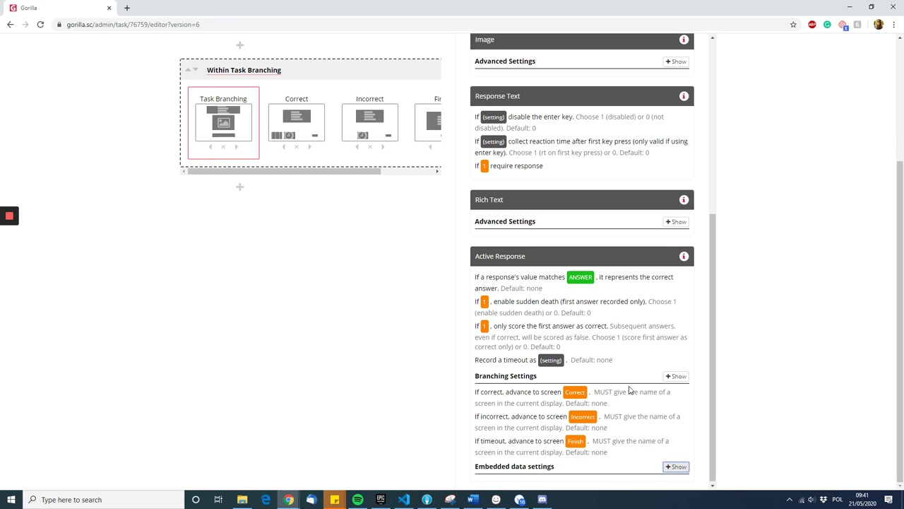
{"action": "left_click", "coordinate": [286, 115]}
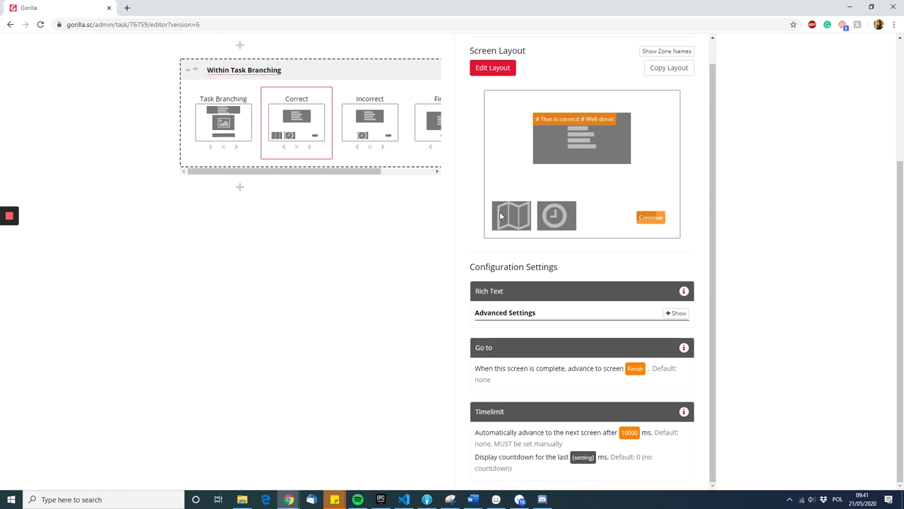
{"action": "left_click", "coordinate": [213, 126]}
{"action": "left_click", "coordinate": [293, 121]}
{"action": "left_click", "coordinate": [372, 114]}
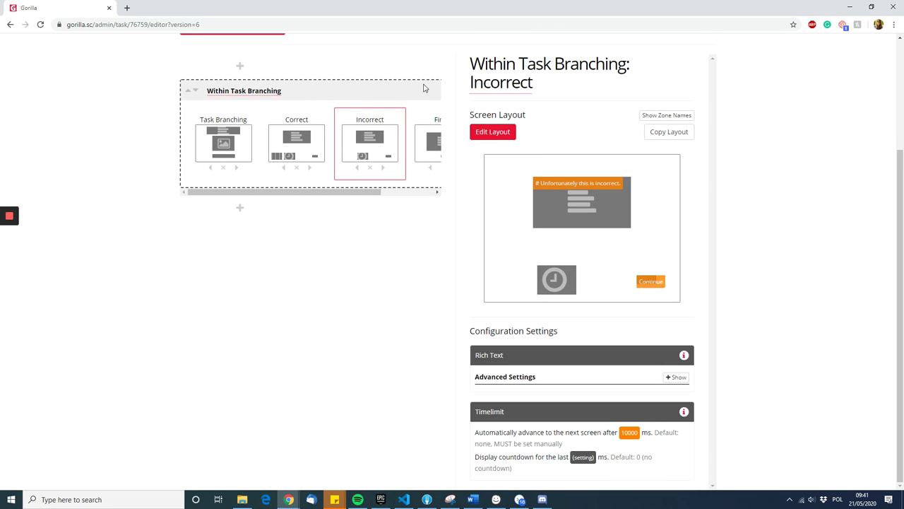
{"action": "left_click", "coordinate": [434, 129]}
{"action": "scroll", "coordinate": [339, 194], "scroll_direction": "up", "scroll_amount": 3}
{"action": "scroll", "coordinate": [234, 212], "scroll_direction": "down", "scroll_amount": 3}
{"action": "left_click", "coordinate": [223, 123]}
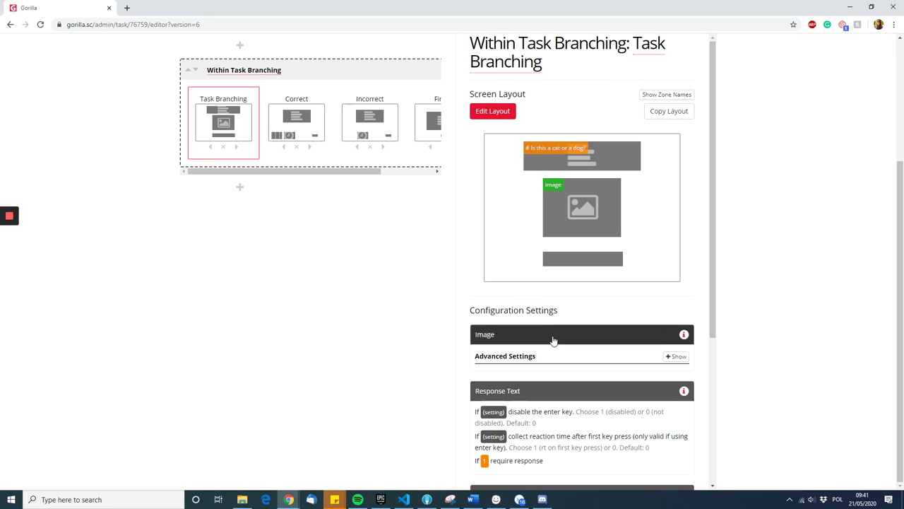
{"action": "scroll", "coordinate": [587, 433], "scroll_direction": "down", "scroll_amount": 3}
{"action": "scroll", "coordinate": [590, 428], "scroll_direction": "up", "scroll_amount": 3}
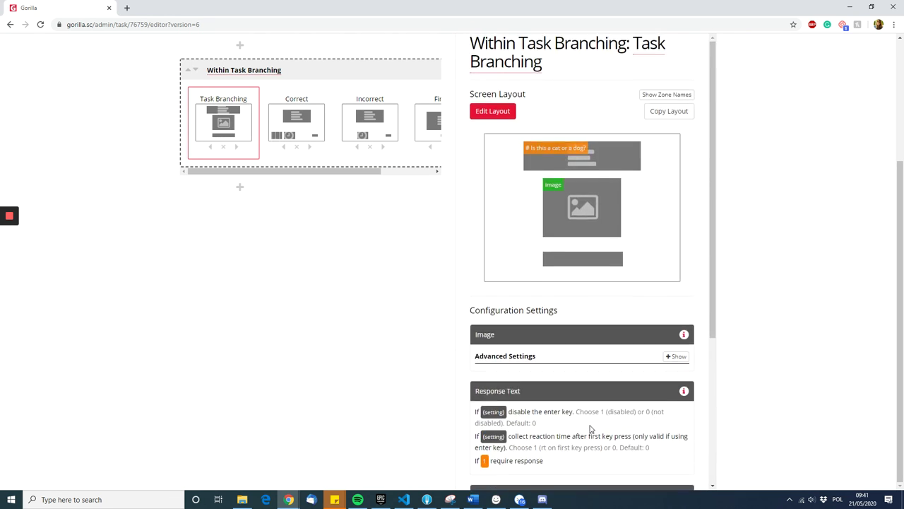
{"action": "left_click", "coordinate": [297, 133]}
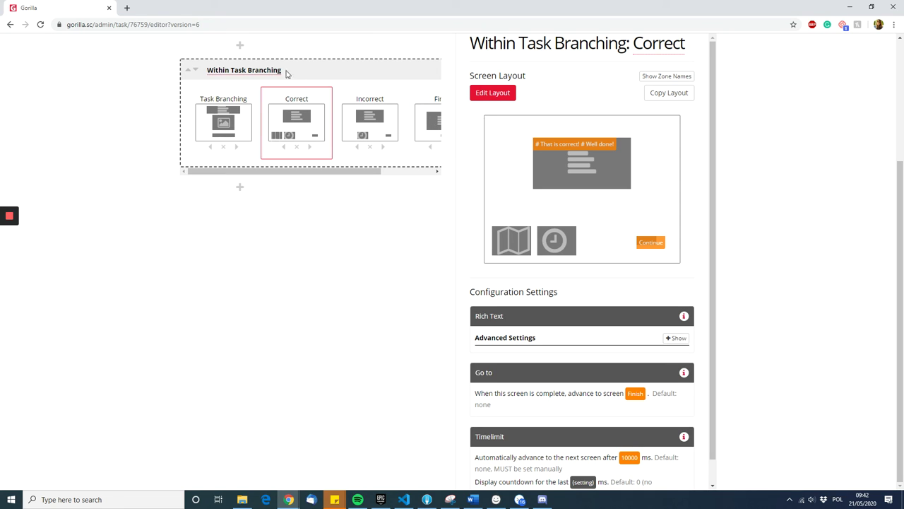
View the Incorrect screen's 10000 ms settings, then the Finish screen's 'Onto the next example!' message
{"action": "scroll", "coordinate": [511, 233], "scroll_direction": "down", "scroll_amount": 1}
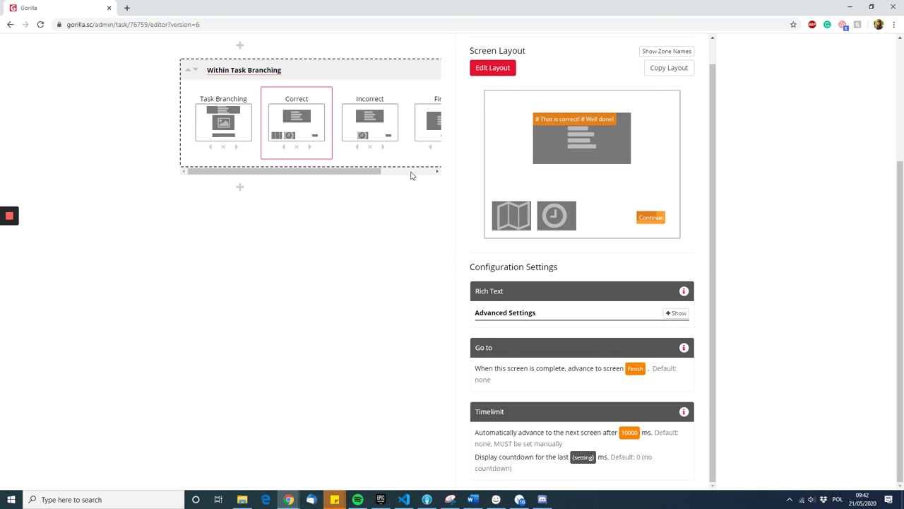
{"action": "left_click", "coordinate": [390, 137]}
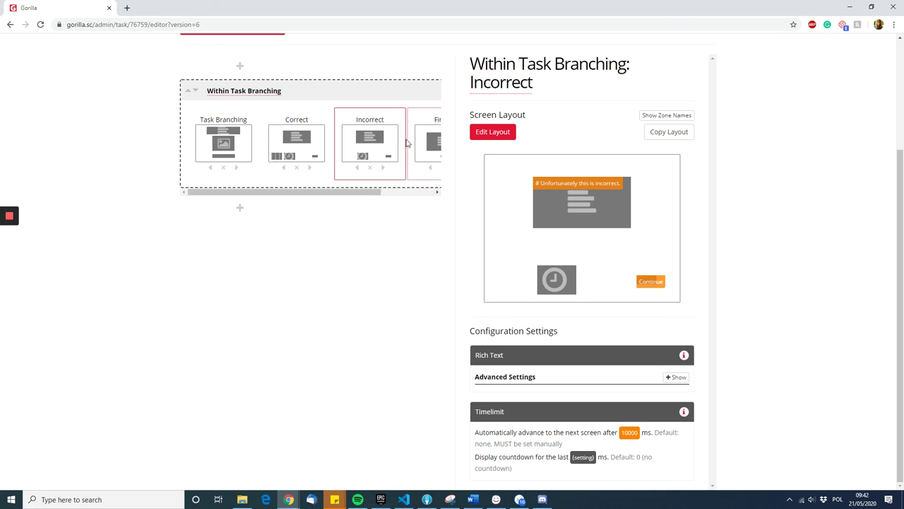
{"action": "left_click", "coordinate": [428, 141]}
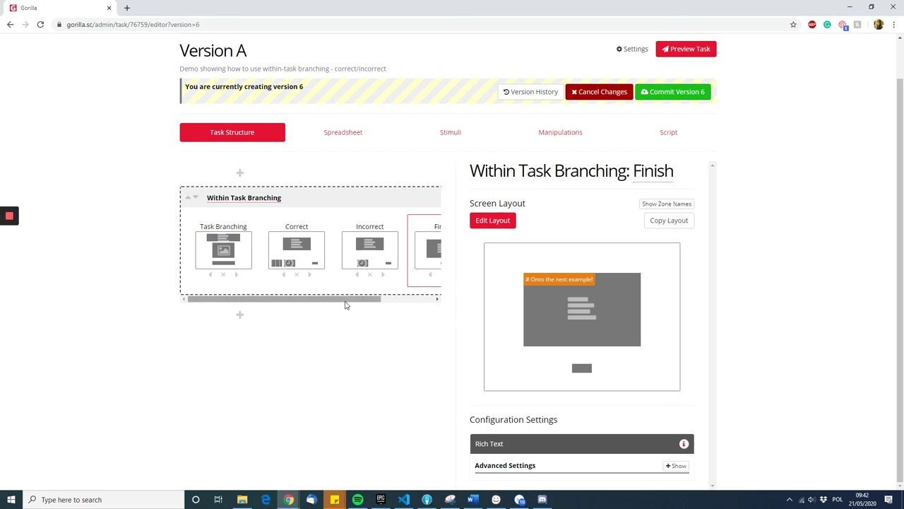
{"action": "left_click_drag", "start_coordinate": [347, 302], "coordinate": [394, 302]}
{"action": "left_click_drag", "start_coordinate": [319, 299], "coordinate": [267, 299]}
{"action": "left_click", "coordinate": [345, 135]}
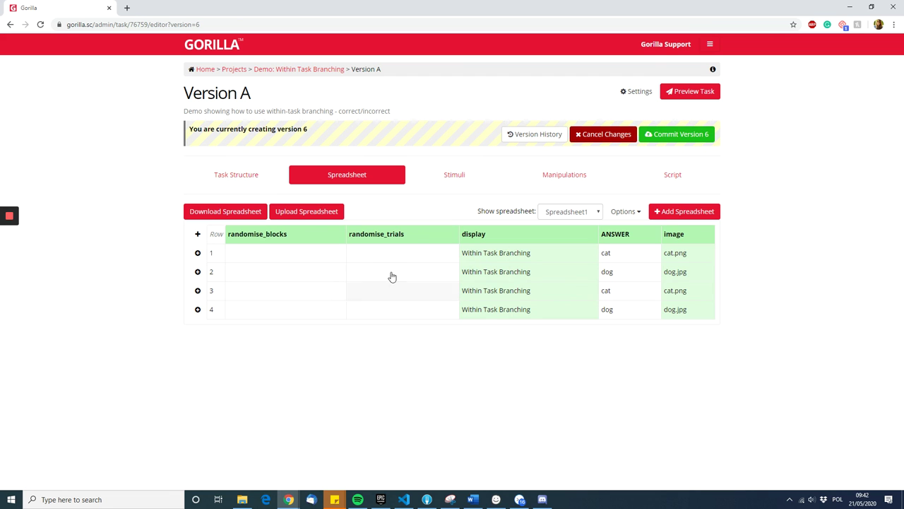
{"action": "left_click", "coordinate": [280, 180]}
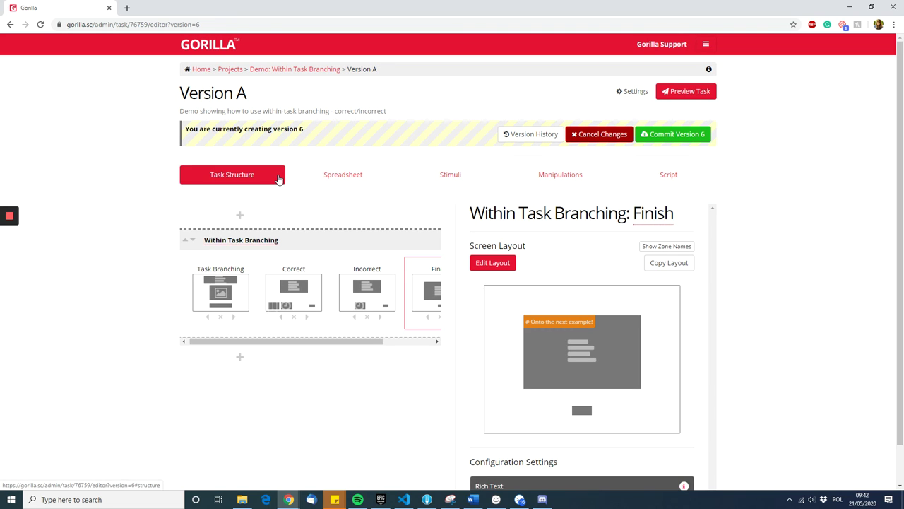